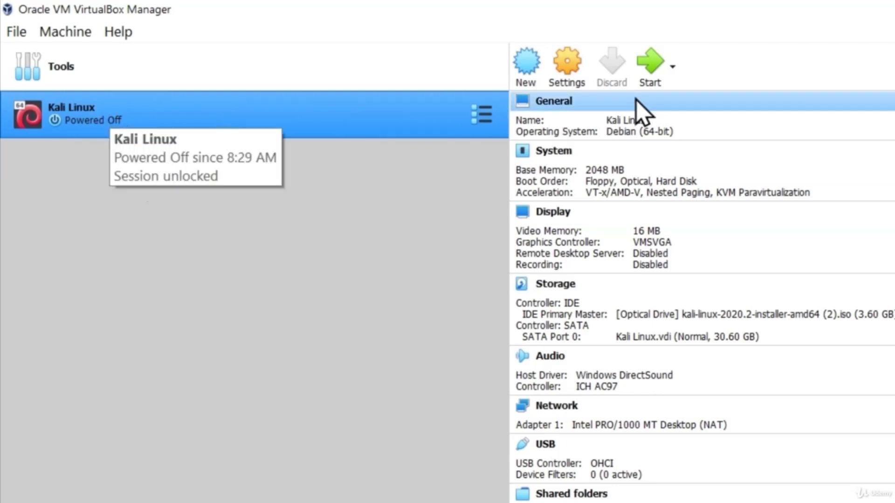
- Start the powered-off Kali Linux virtual machine from VirtualBox Manager
{"action": "left_click", "coordinate": [652, 68]}
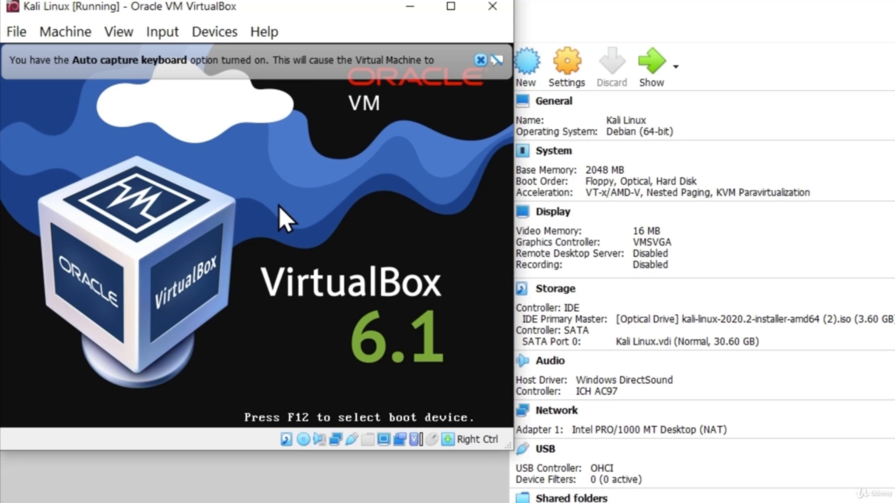
- Dismiss the keyboard capture notice, maximize the VM window, and launch Graphical install
{"action": "left_click", "coordinate": [481, 60]}
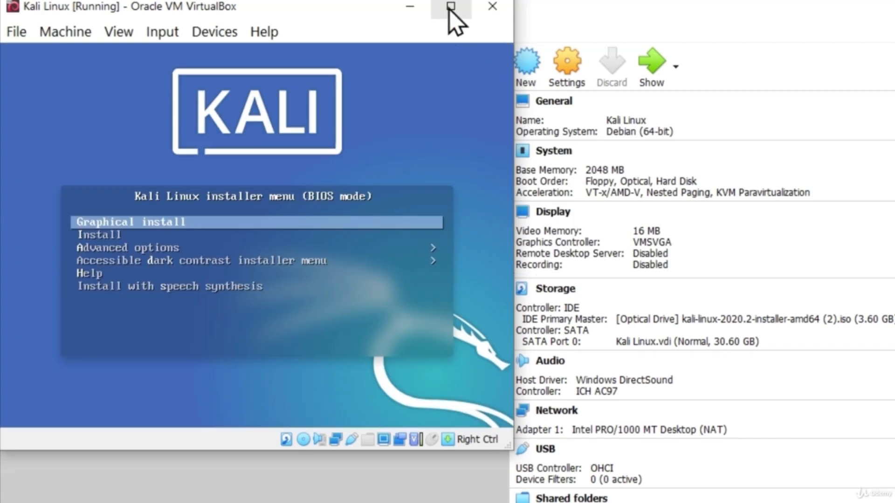
{"action": "left_click", "coordinate": [449, 8]}
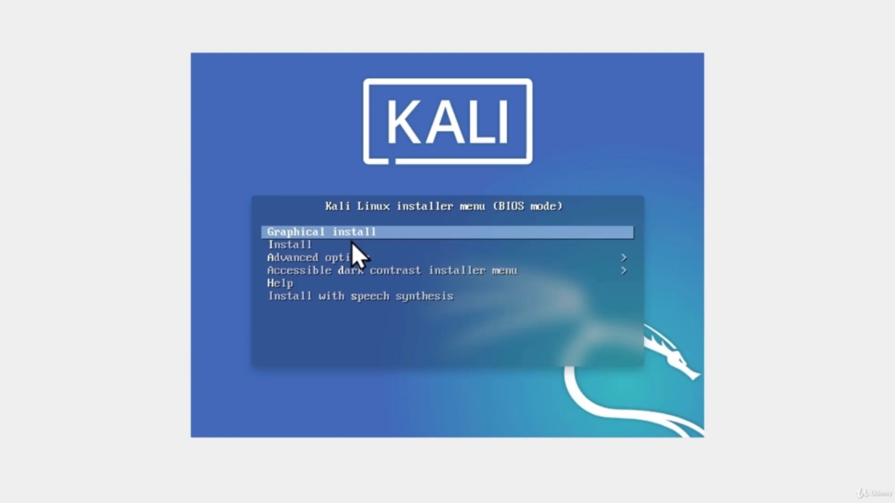
{"action": "key", "text": "Return"}
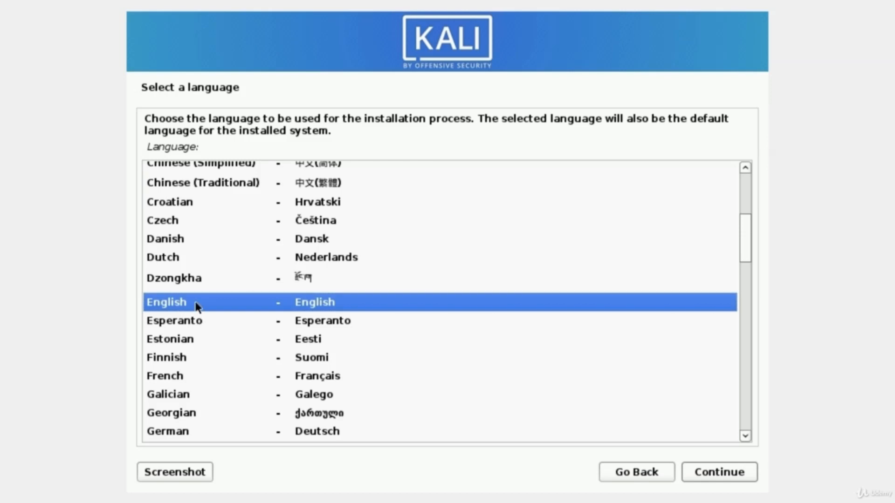
- Choose English as the installer language and continue to location
{"action": "left_click", "coordinate": [169, 320]}
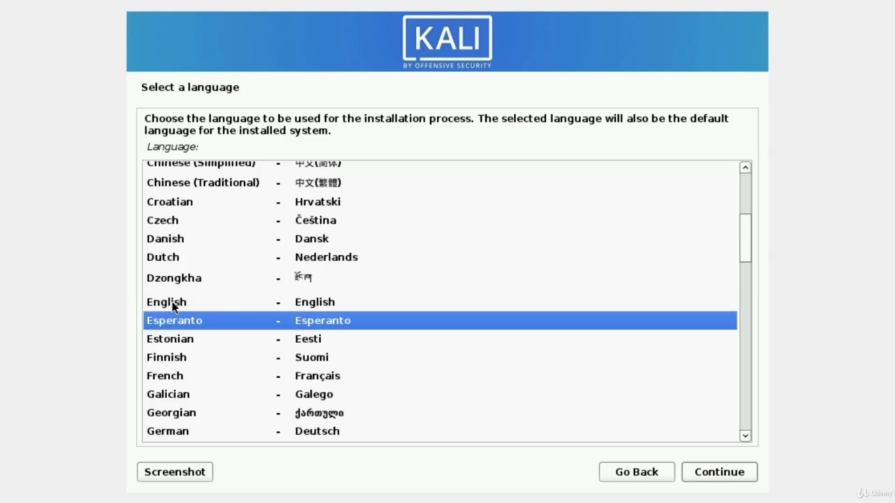
{"action": "left_click", "coordinate": [173, 302]}
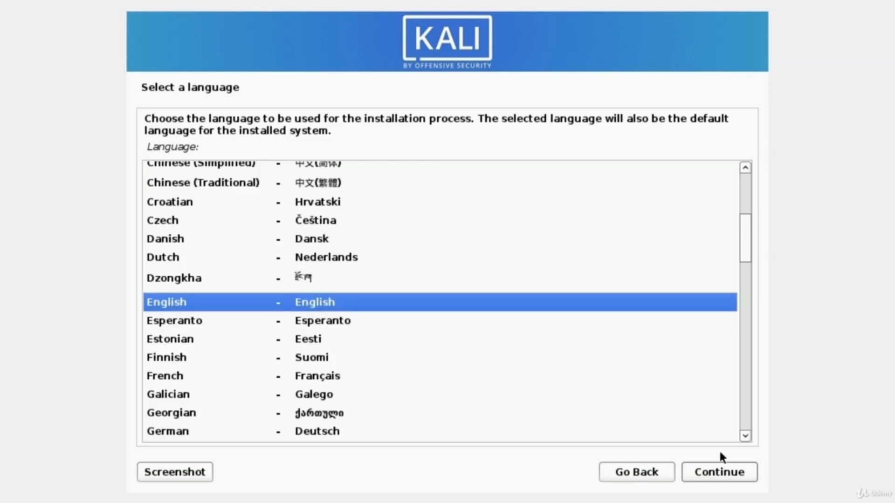
{"action": "left_click", "coordinate": [709, 472]}
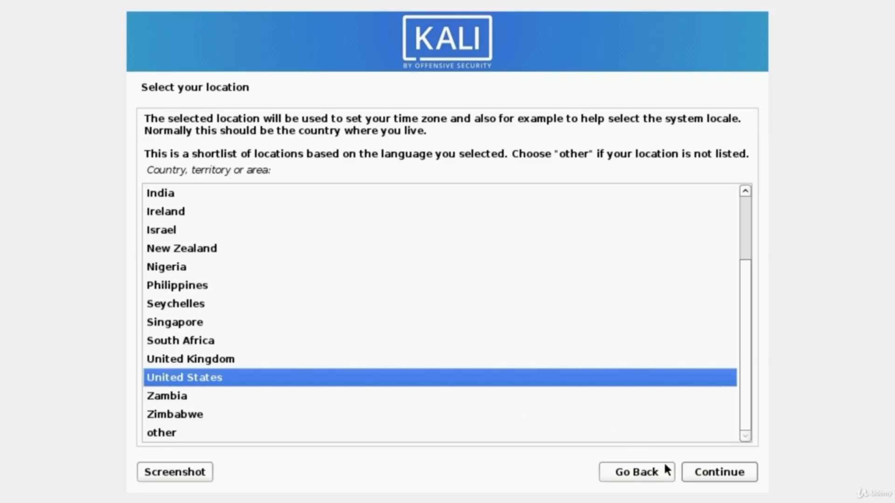
- Accept United States as the location and American English as the keymap
{"action": "left_click", "coordinate": [726, 474]}
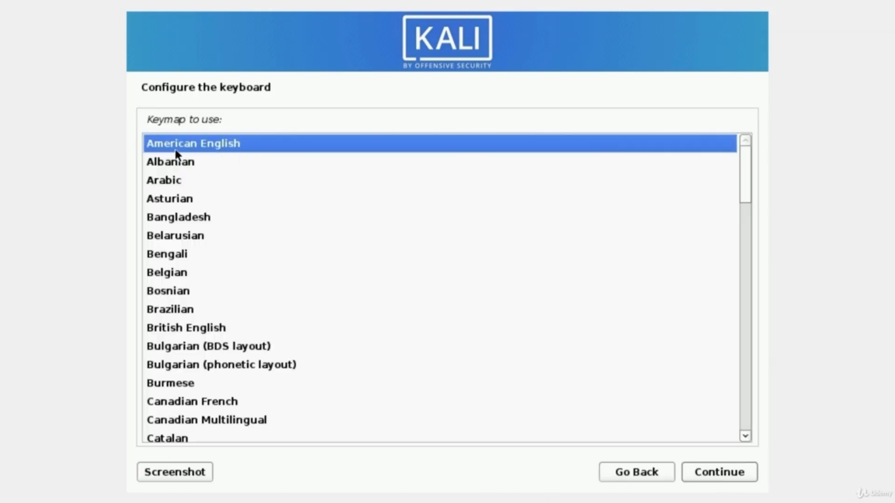
{"action": "left_click", "coordinate": [718, 483]}
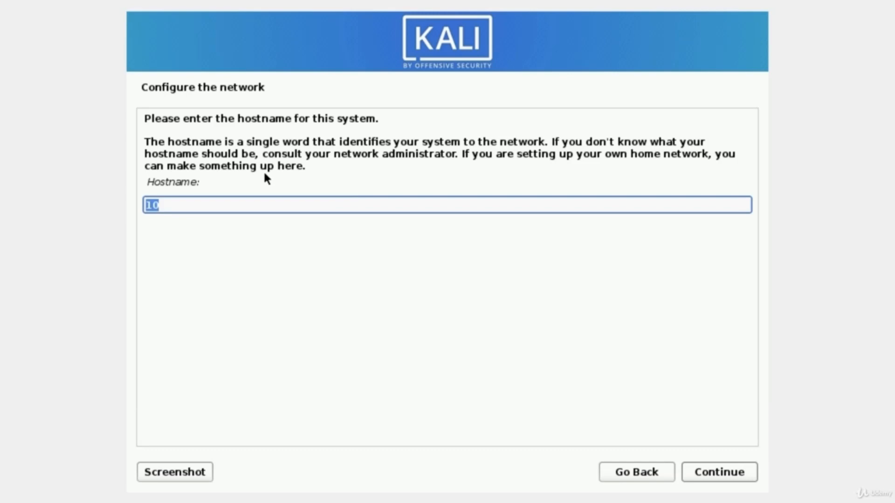
- Set the hostname to Kali and clear the default domain name, leaving it blank
{"action": "type", "text": "Kali"}
{"action": "left_click", "coordinate": [719, 477]}
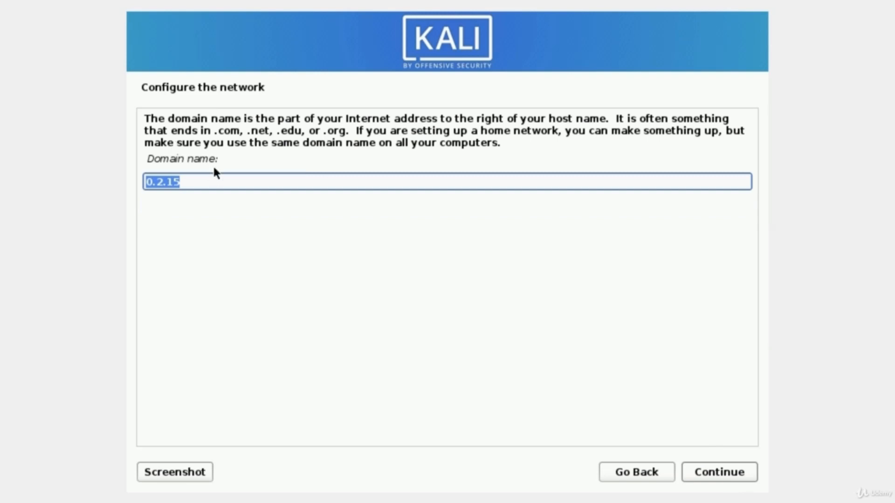
{"action": "key", "text": "BackSpace"}
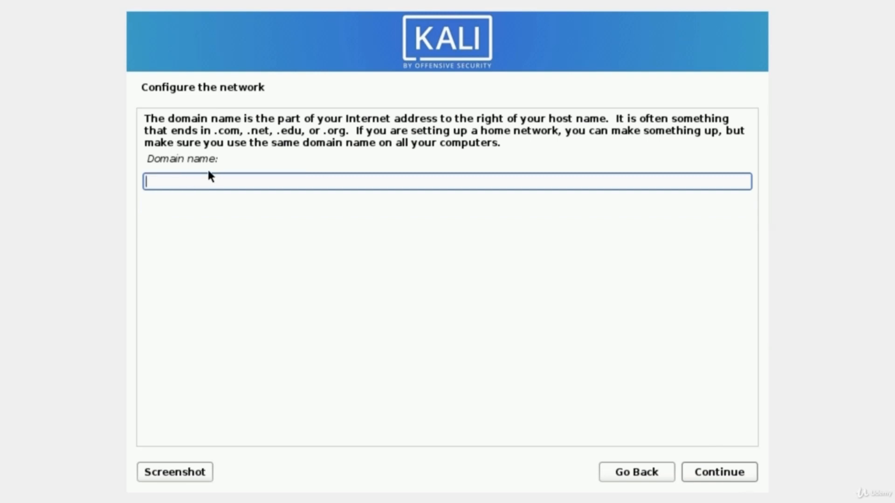
{"action": "left_click", "coordinate": [716, 474]}
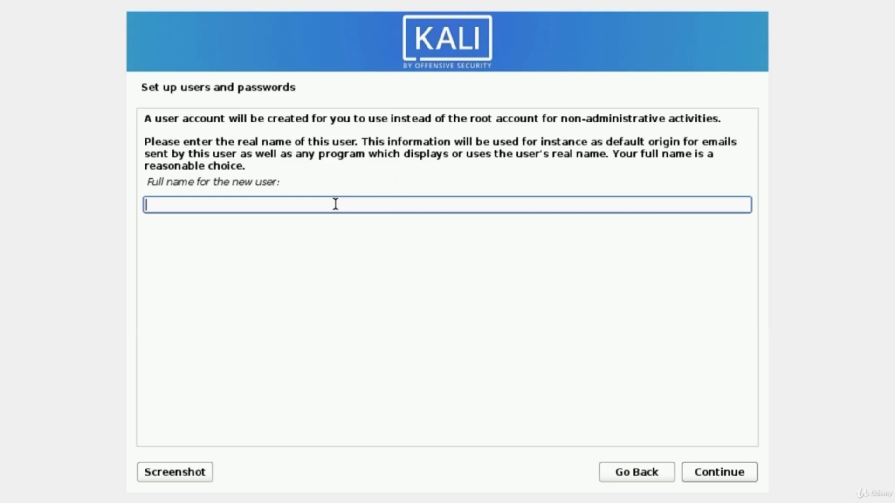
- Enter the new user's full name and accept the suggested username
{"action": "type", "text": "MrHacker"}
{"action": "left_click", "coordinate": [723, 477]}
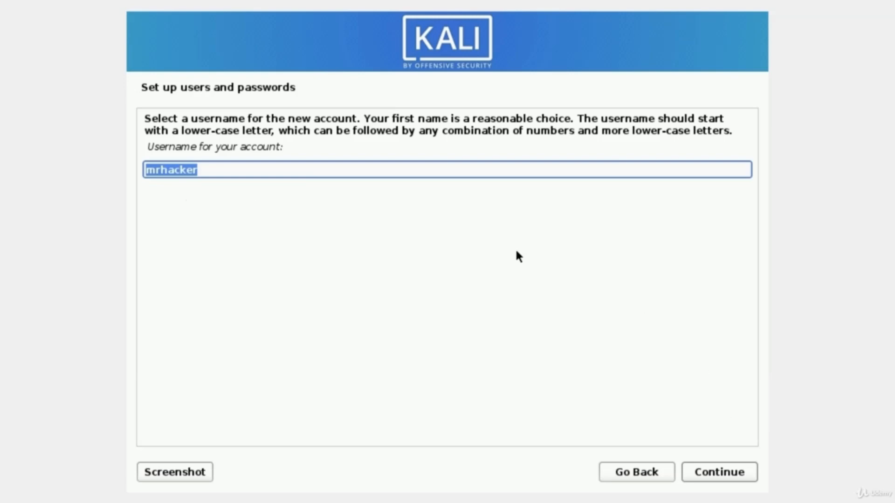
{"action": "left_click", "coordinate": [717, 474]}
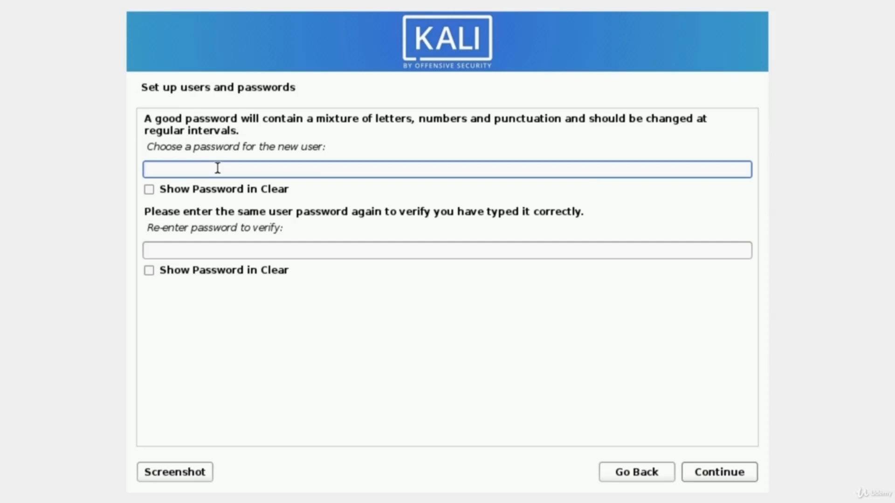
- Enter the new user's password in both fields and submit it
{"action": "type", "text": "kali"}
{"action": "key", "text": "BackSpace"}
{"action": "key", "text": "BackSpace"}
{"action": "key", "text": "BackSpace"}
{"action": "key", "text": "BackSpace"}
{"action": "type", "text": "kali1234"}
{"action": "key", "text": "Tab"}
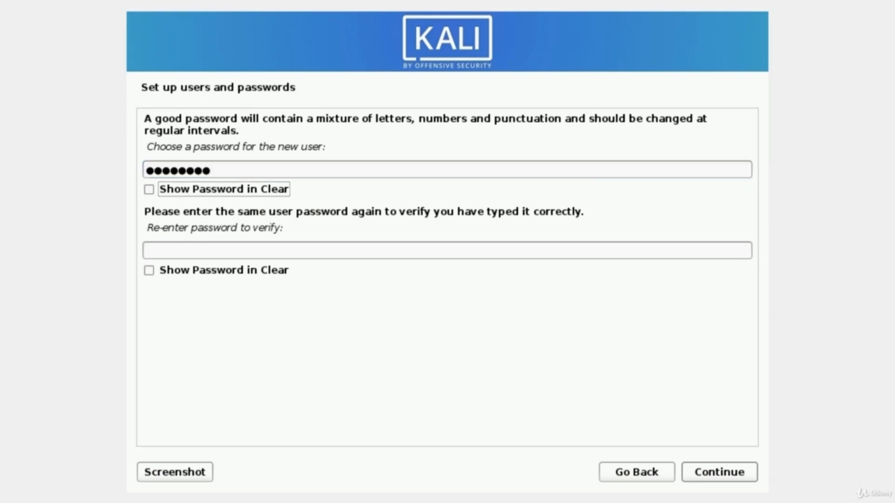
{"action": "key", "text": "Tab"}
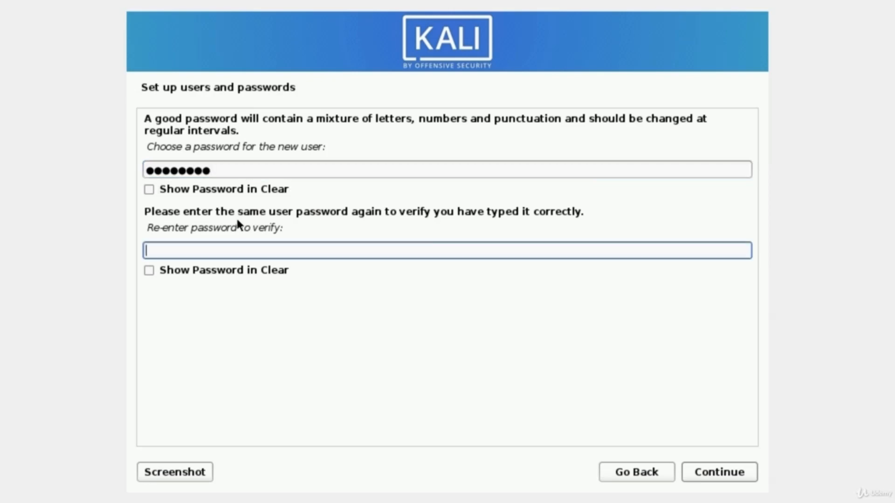
{"action": "type", "text": "kali1234"}
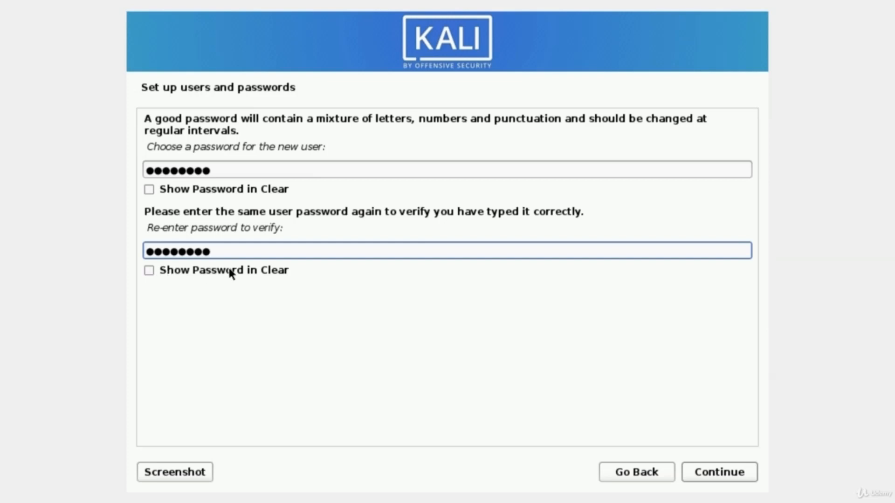
{"action": "left_click", "coordinate": [717, 473]}
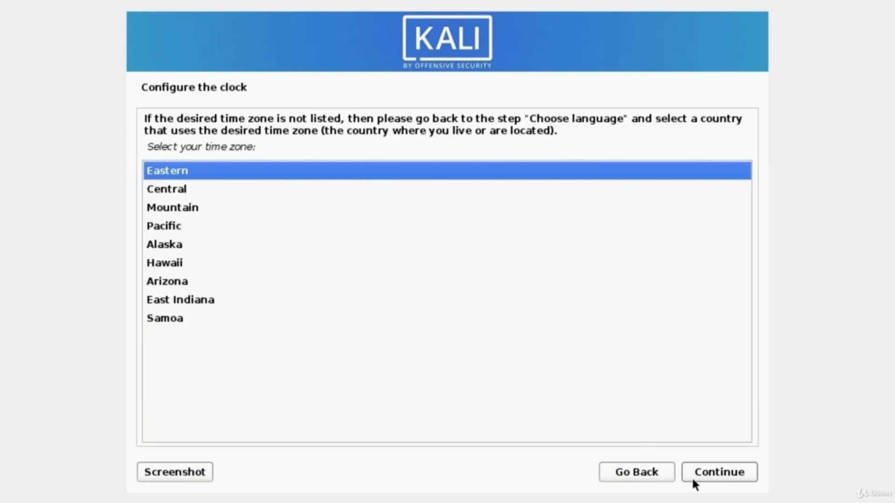
- Accept the Eastern time zone and choose guided partitioning of the entire disk
{"action": "left_click", "coordinate": [719, 475]}
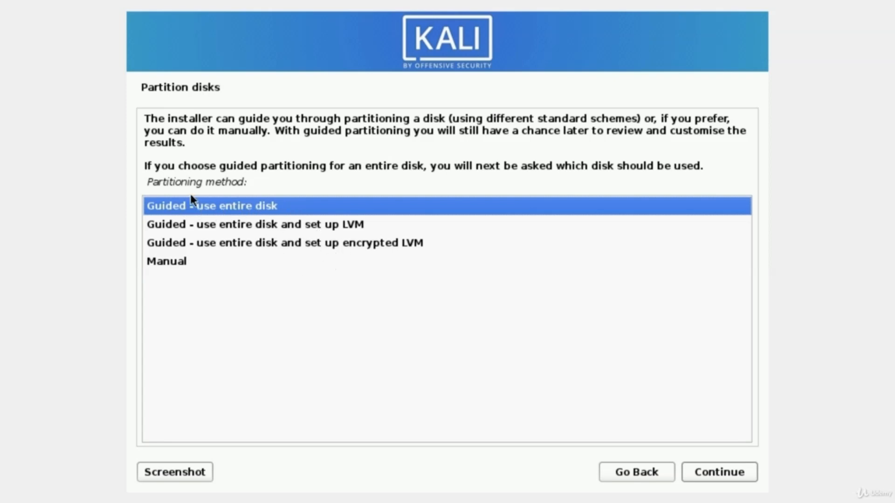
{"action": "left_click", "coordinate": [708, 474]}
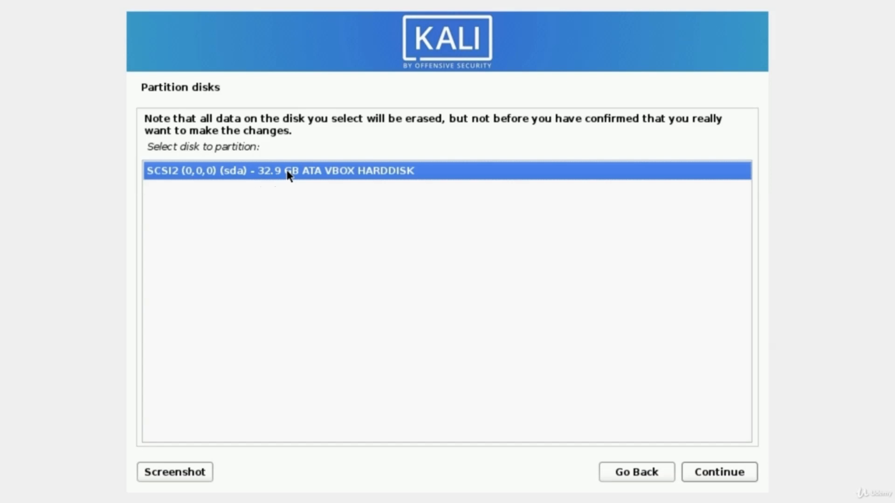
- Partition the 32.9 GB SCSI2 (sda) disk with all files in one partition
{"action": "left_click", "coordinate": [705, 471]}
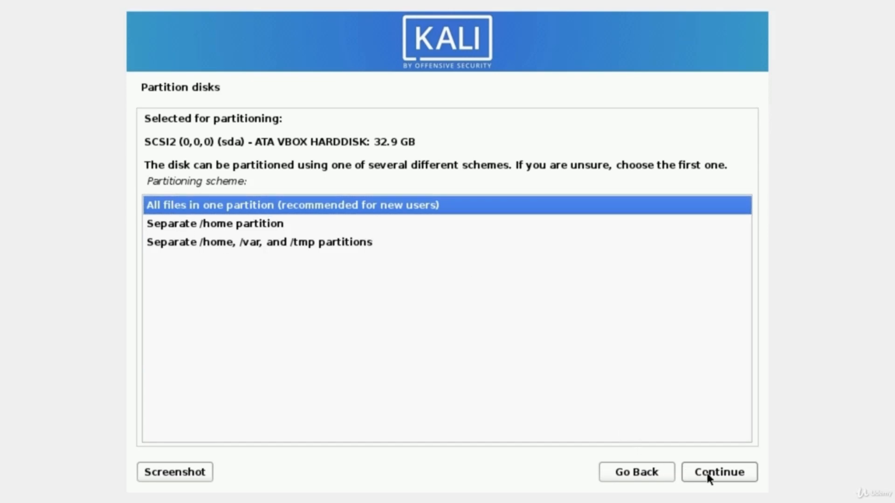
{"action": "left_click", "coordinate": [726, 476]}
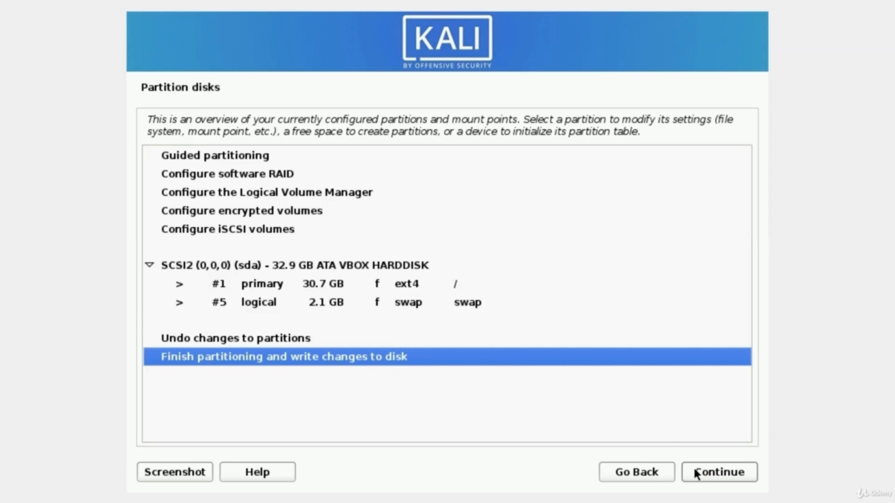
- Finish partitioning and agree to write the 30.7 GB ext4 root and 2.1 GB swap
{"action": "left_click", "coordinate": [721, 478]}
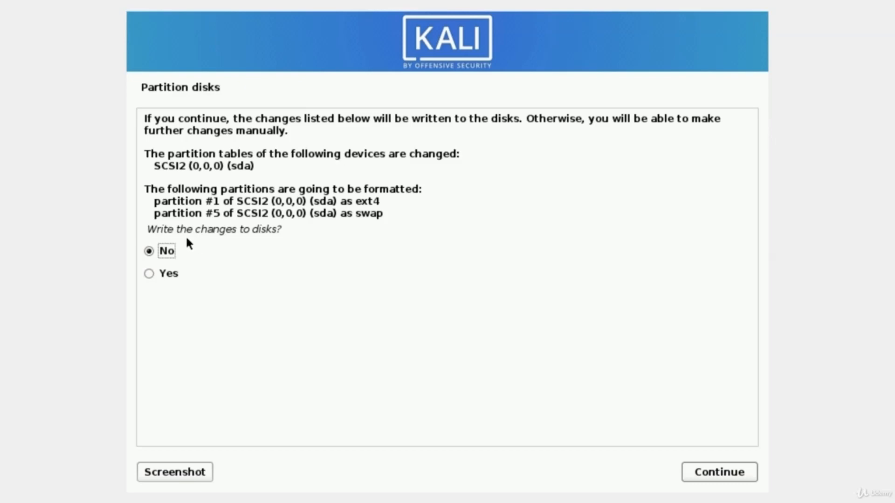
{"action": "left_click", "coordinate": [149, 274]}
{"action": "left_click", "coordinate": [713, 475]}
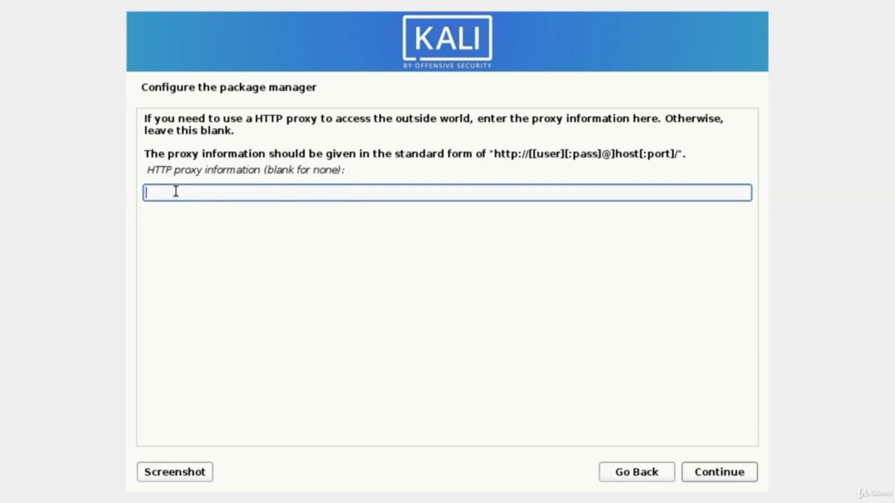
- Skip the HTTP proxy and add the large tools collection to Xfce, top10 and default
{"action": "left_click", "coordinate": [723, 471]}
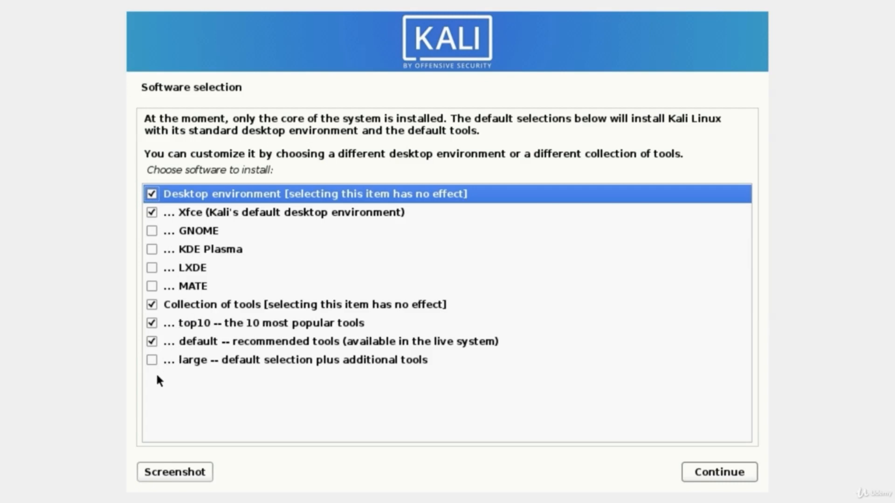
{"action": "left_click", "coordinate": [152, 359]}
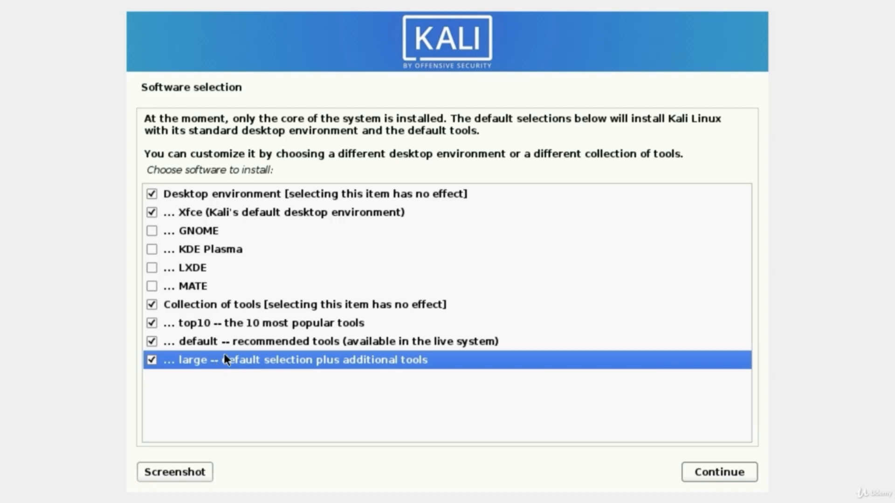
- Confirm the Xfce, top10, default and large selection to begin installing packages
{"action": "left_click", "coordinate": [705, 474]}
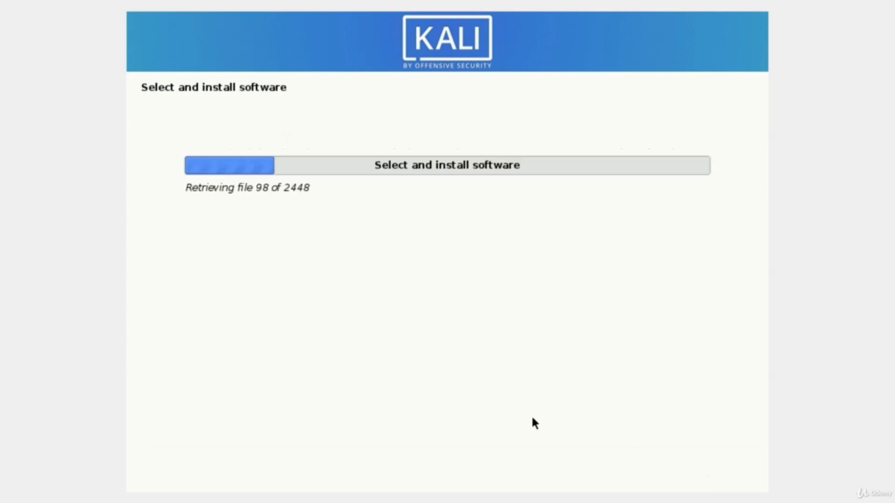